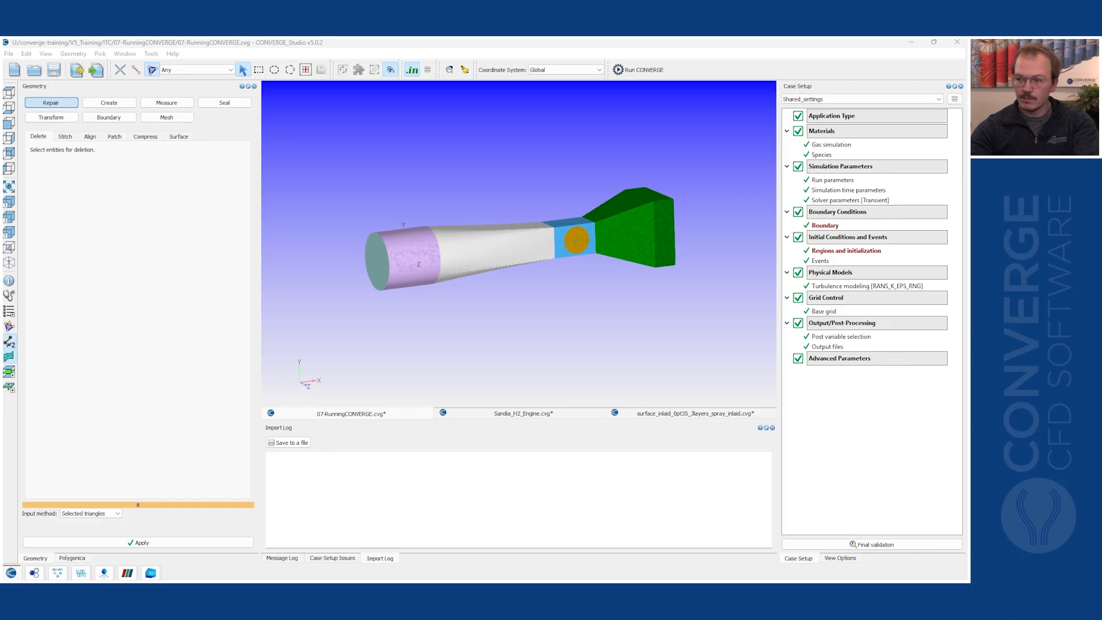
Preview the base grid on slice planes in all three directions over the geometry, then close the base grid settings
double_click(852, 311)
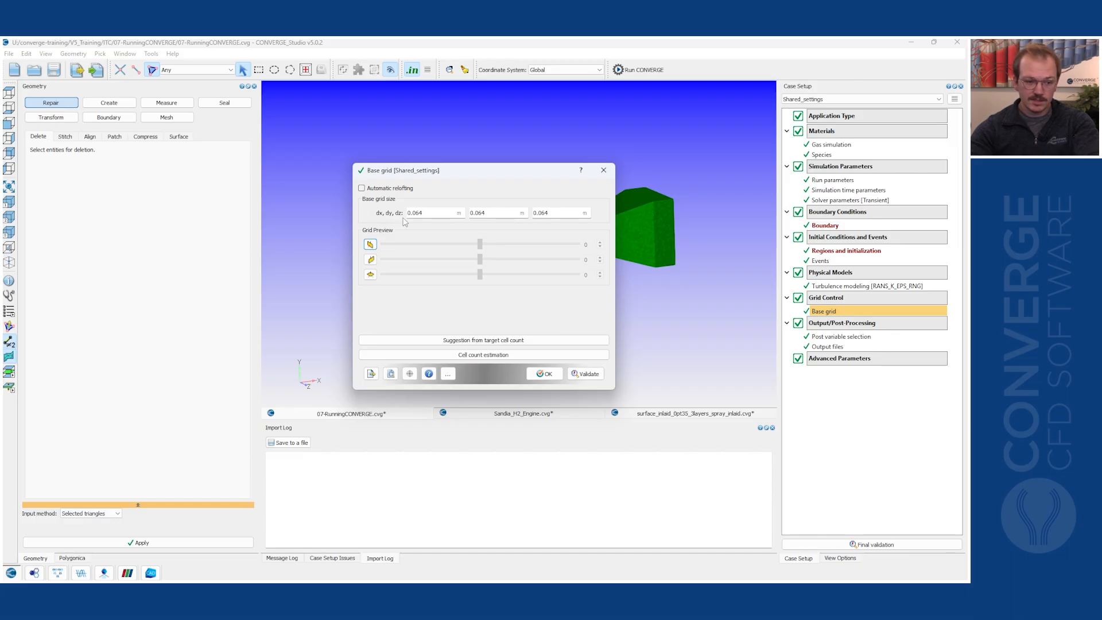
left_click_drag(446, 177, 171, 195)
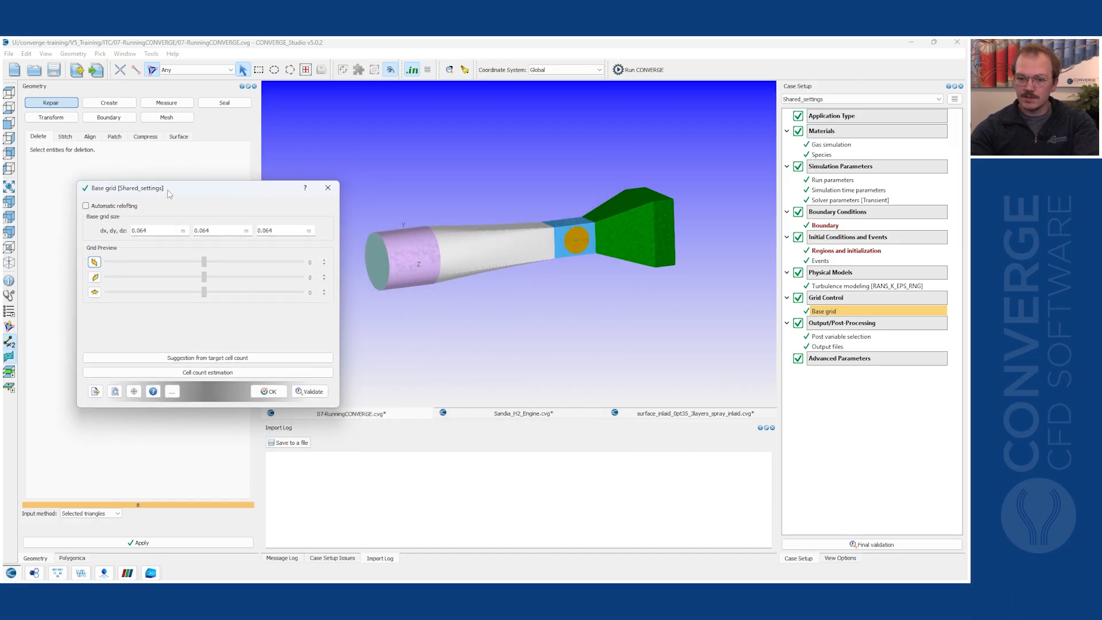
left_click(94, 262)
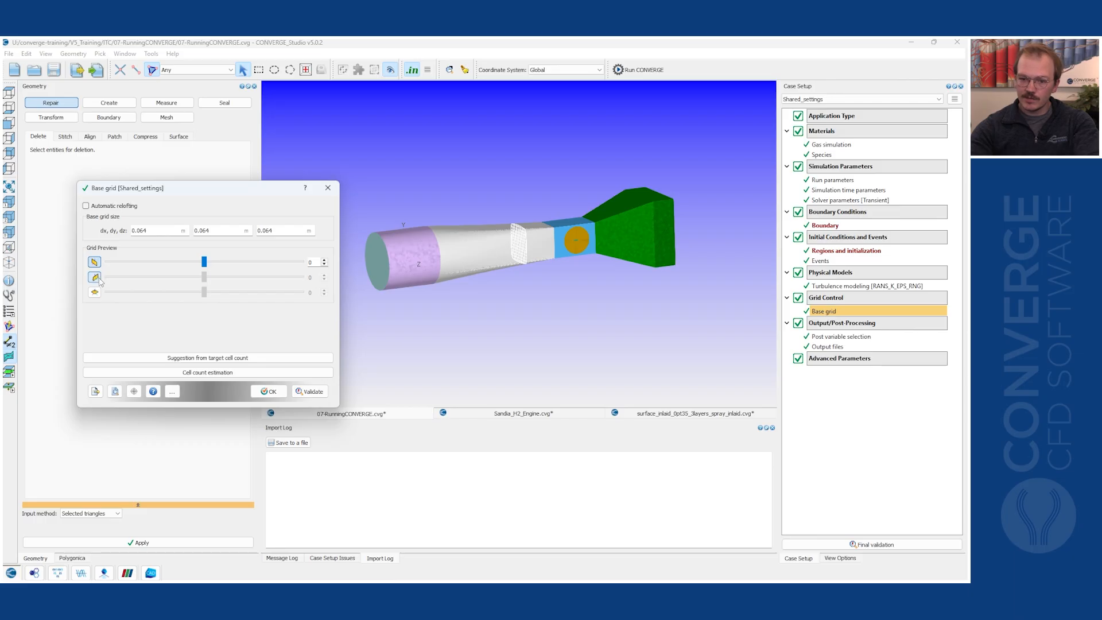
left_click(95, 277)
left_click(95, 292)
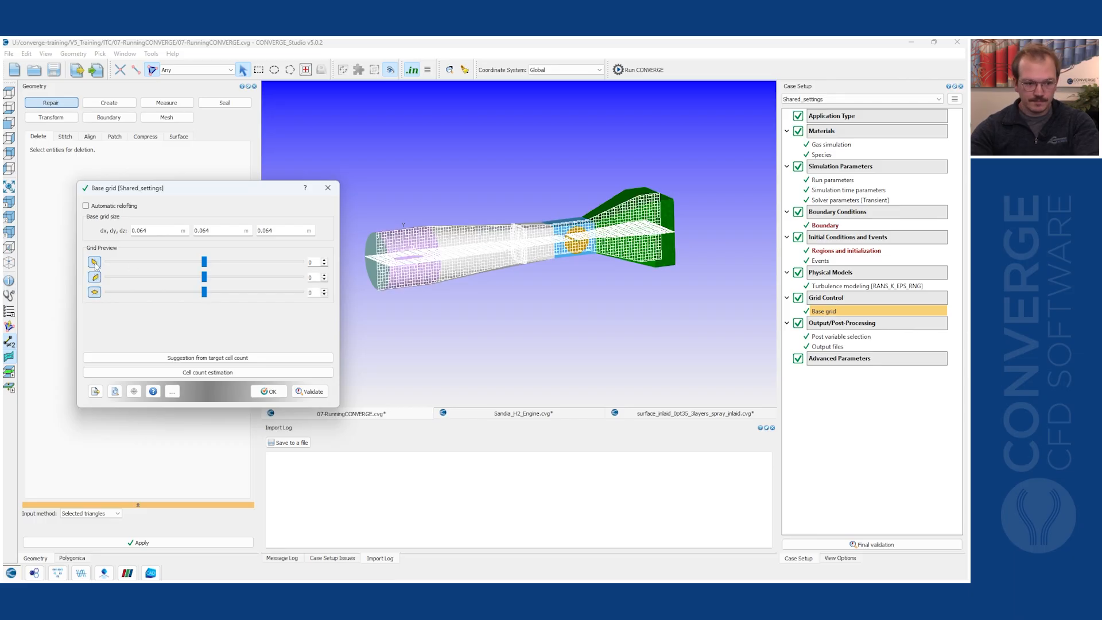
left_click(327, 187)
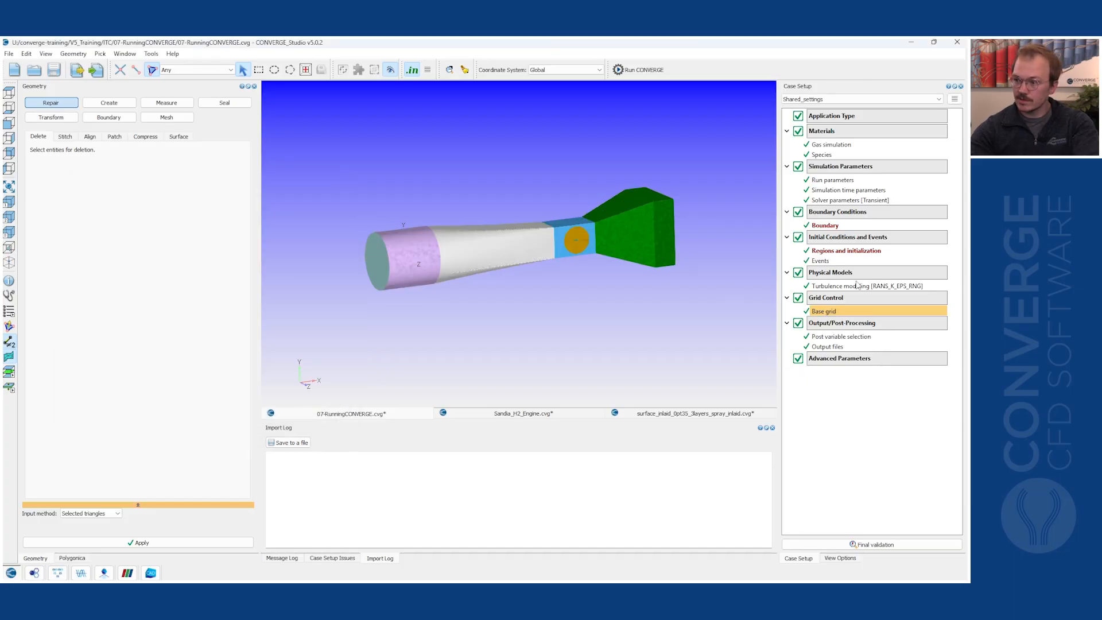
Enable grid scaling, fixed embedding, Adaptive Mesh Refinement and inlaid mesh in the case's Grid Control options
double_click(846, 302)
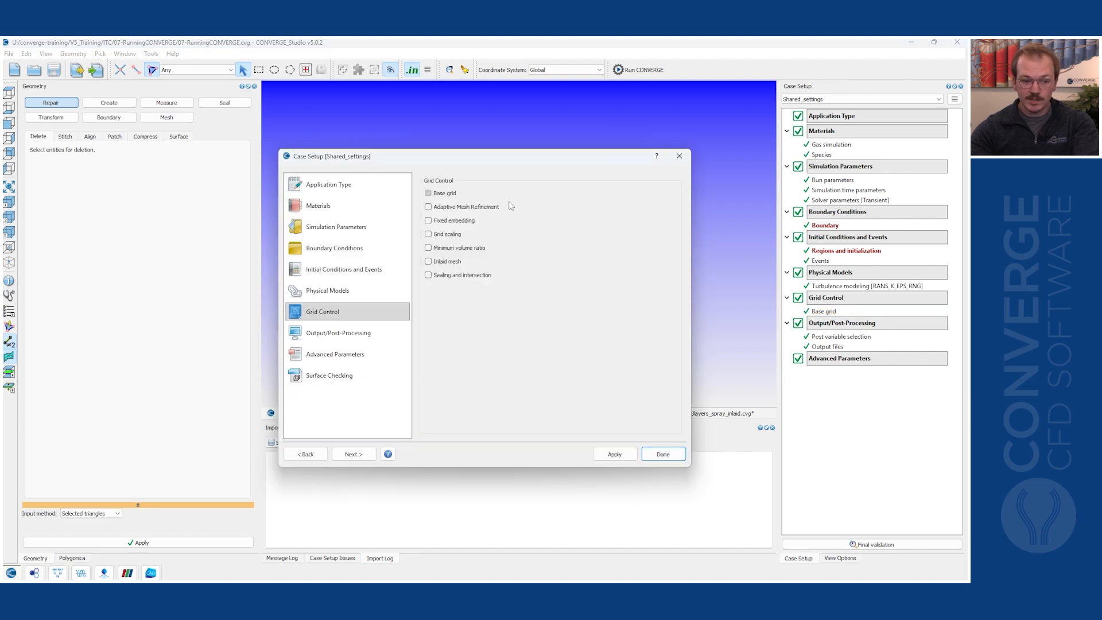
left_click(457, 235)
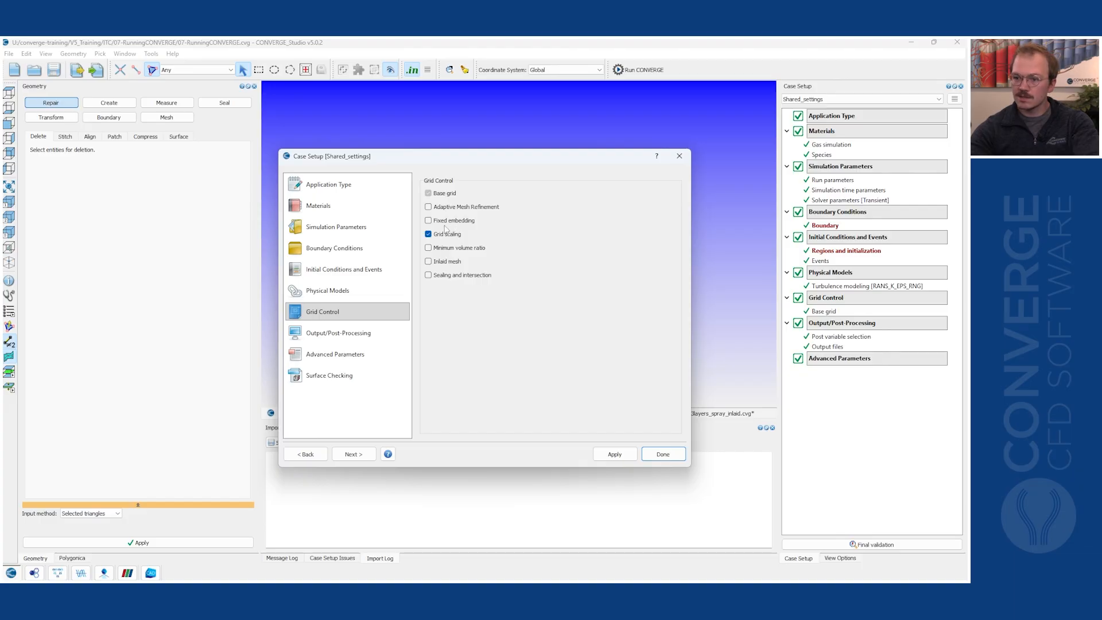
left_click(447, 222)
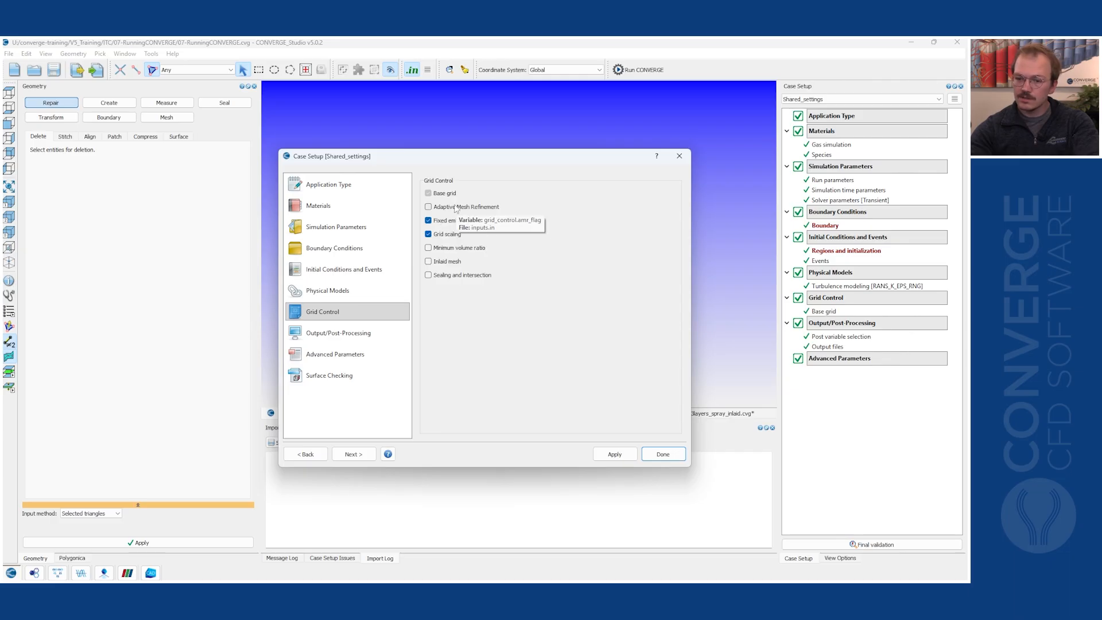
left_click(455, 210)
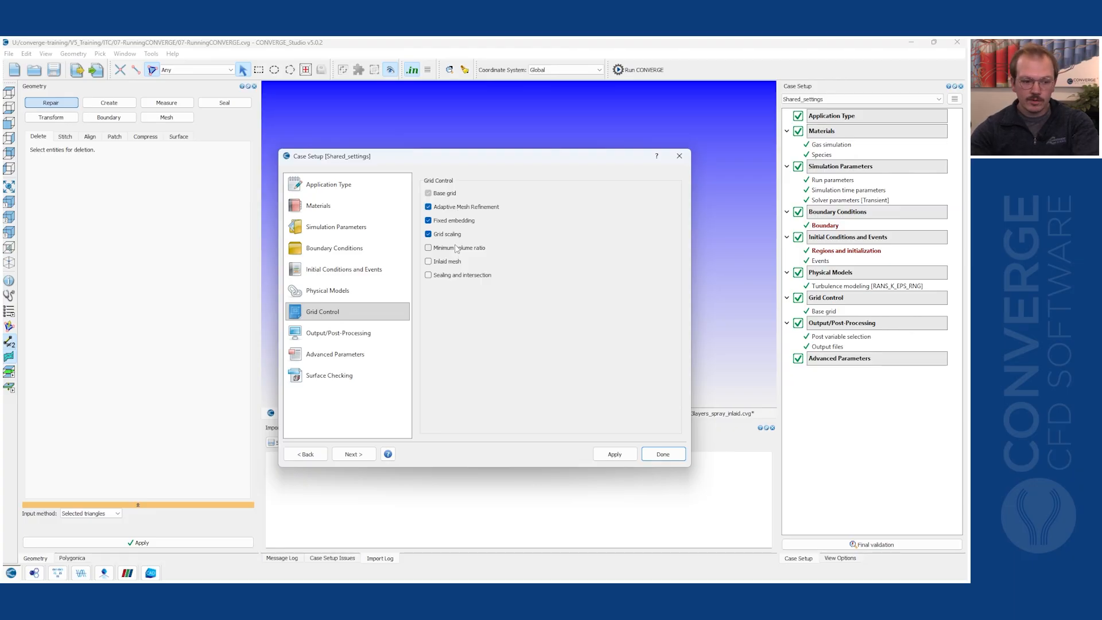
left_click(449, 261)
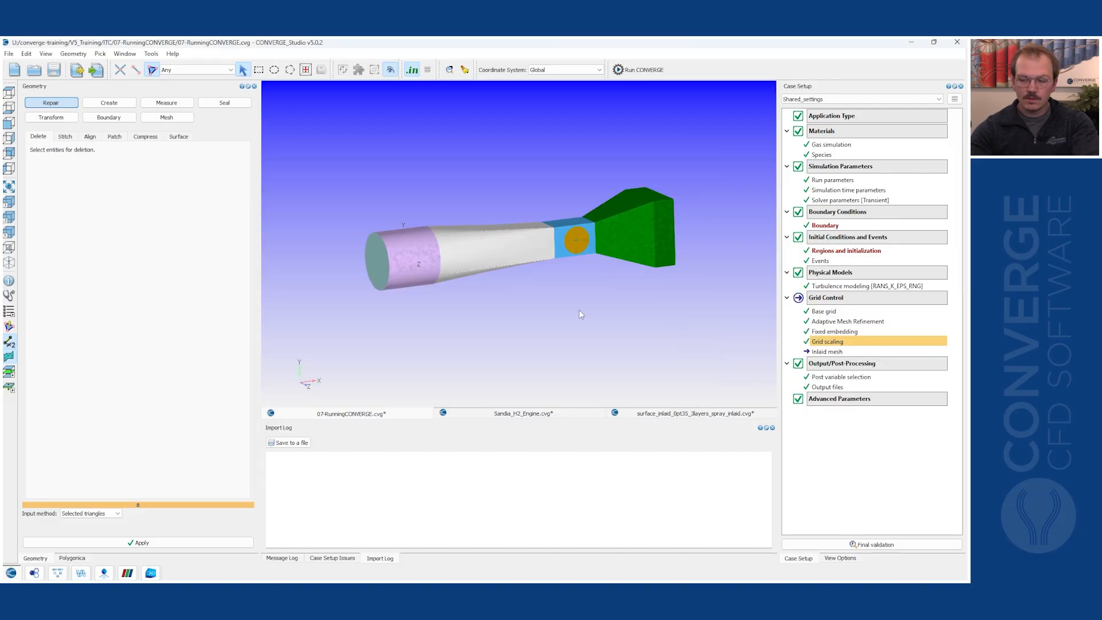
Switch grid scaling to use the gridscale.in file, review its time-based scaling configuration, and accept the grid scaling settings
double_click(822, 340)
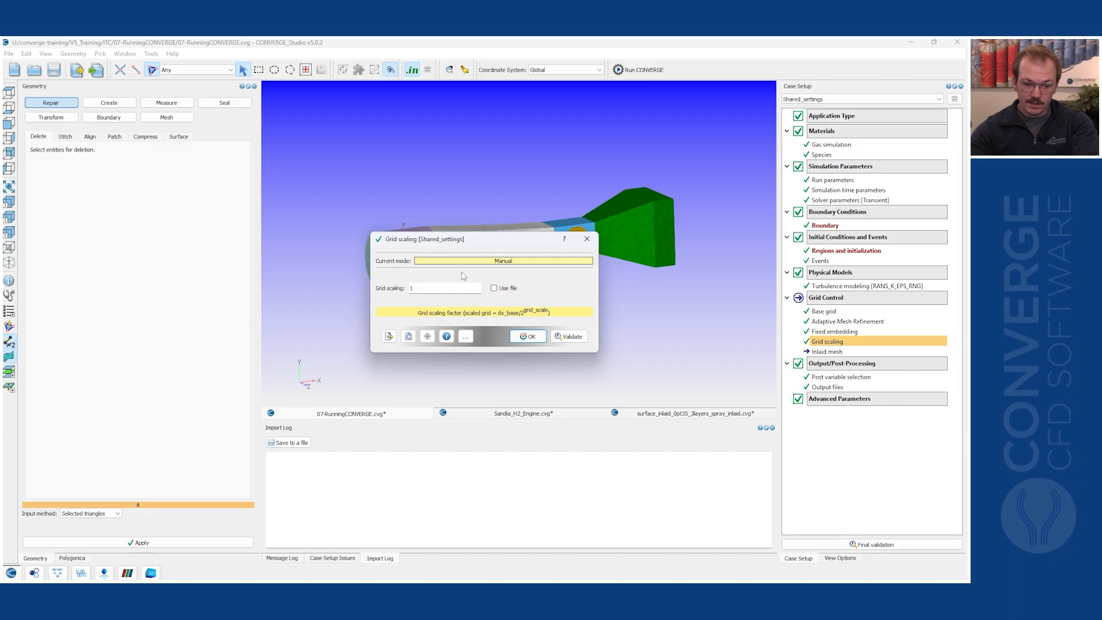
left_click(493, 288)
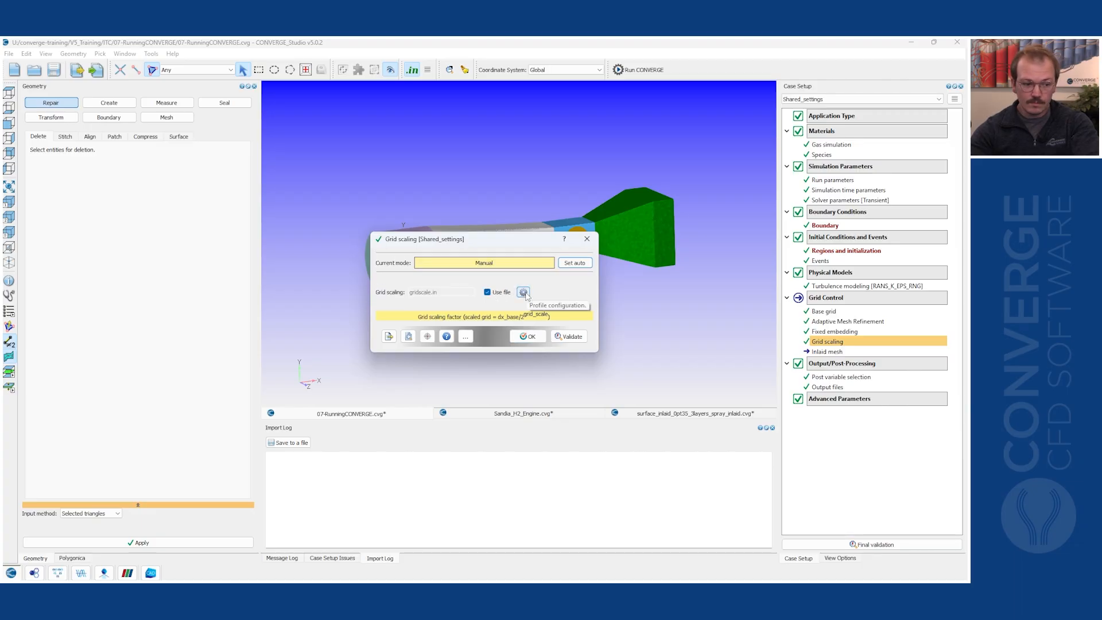
left_click(524, 292)
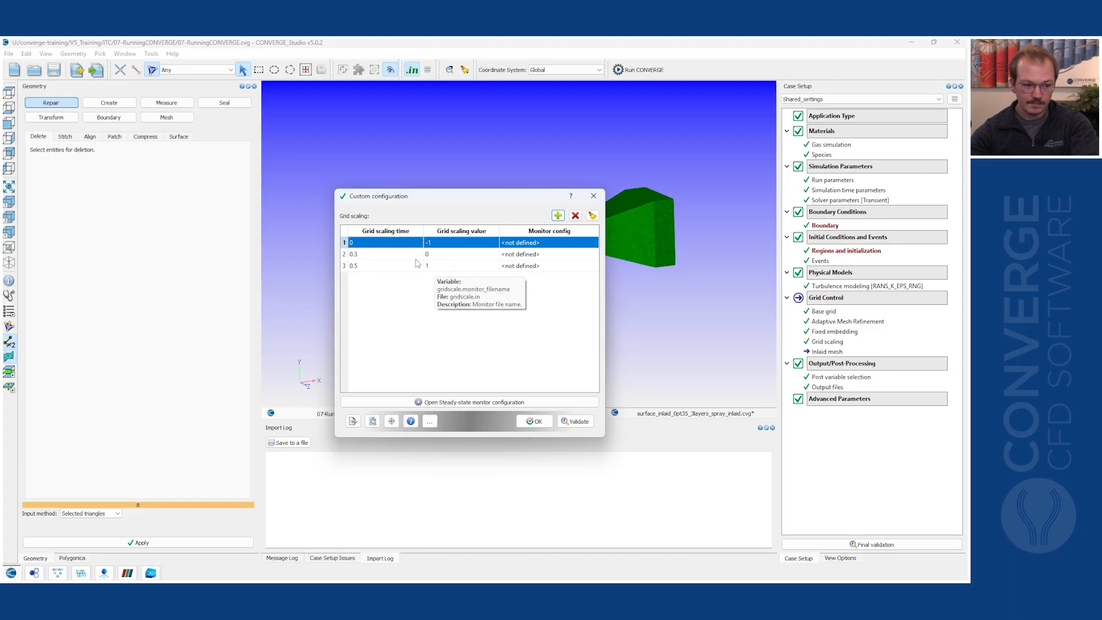
left_click(589, 197)
left_click(527, 336)
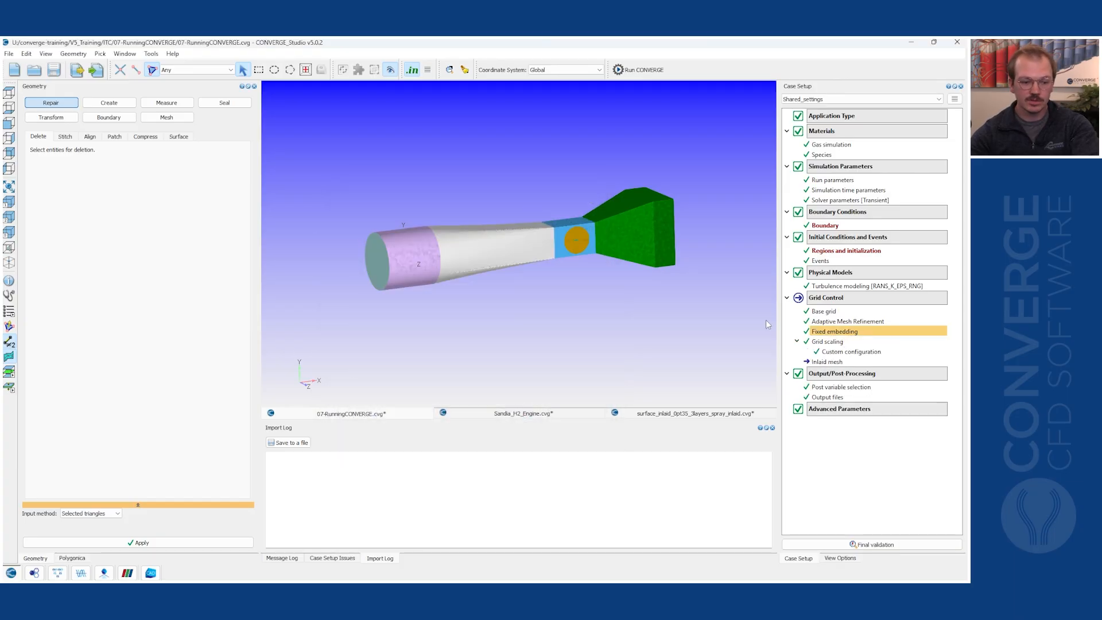
Open the fixed embedding settings, review the available entity types for Embedding 1, and uncover the geometry behind the dialog
double_click(826, 335)
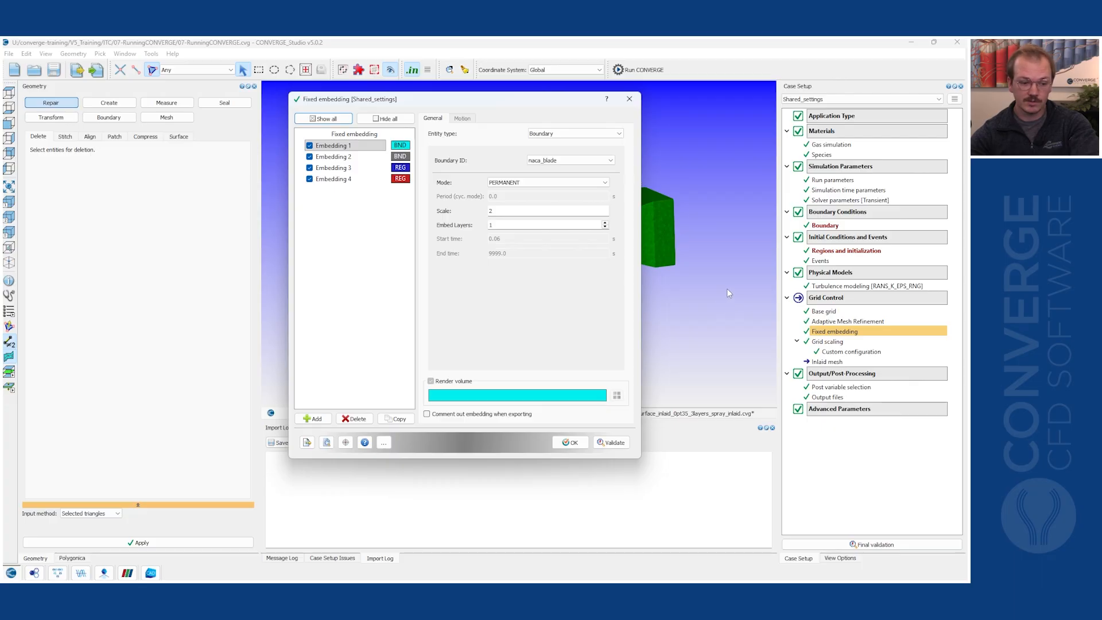
left_click(596, 134)
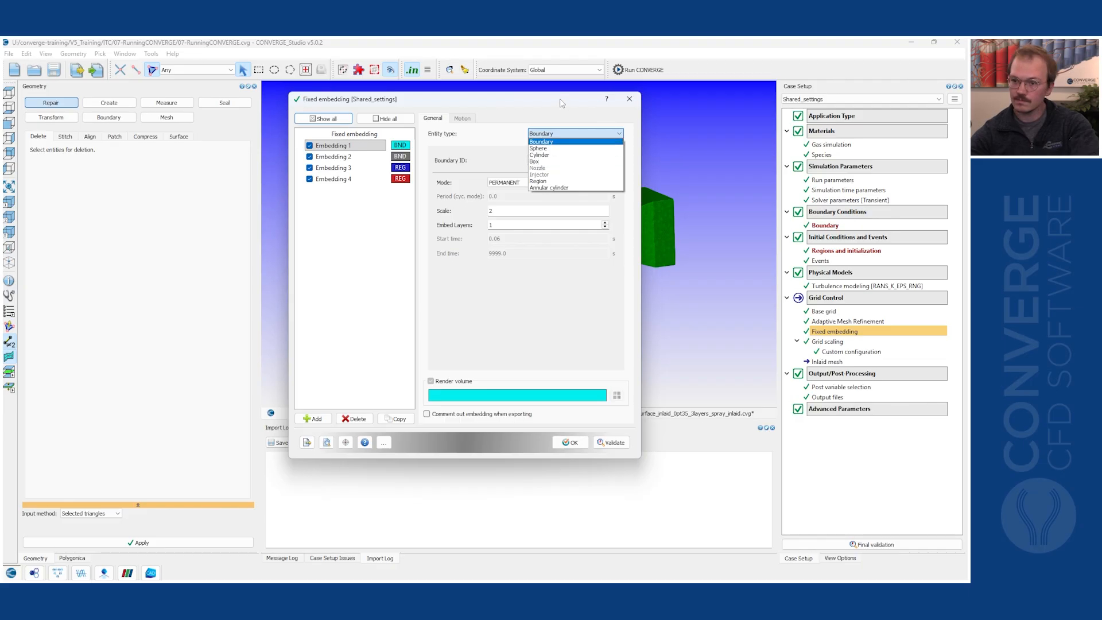
left_click(501, 118)
left_click_drag(473, 105, 263, 132)
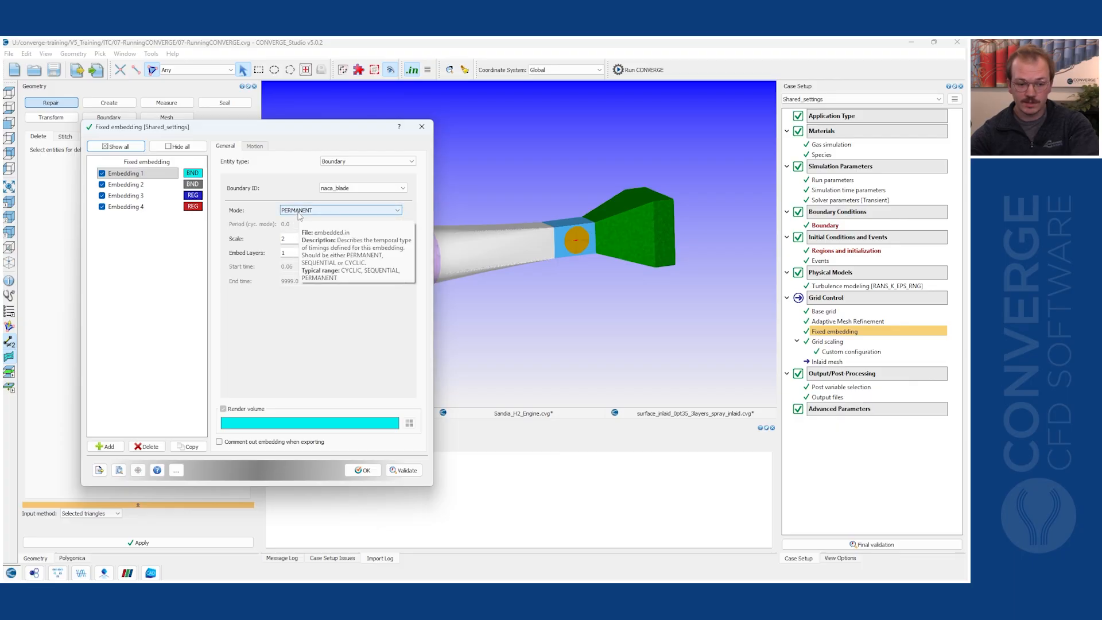
Examine the Test_region embedding and the naca_blade boundary embedding, including the blade's location, scale and embed layers
left_click(152, 195)
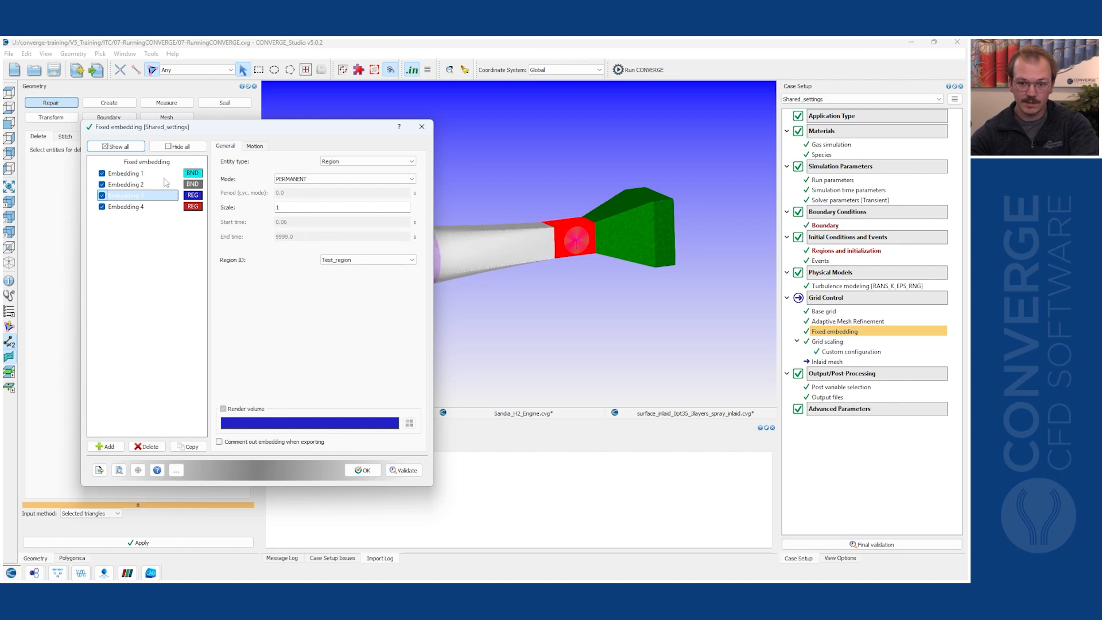
left_click(146, 175)
scroll(610, 240, "up", 5)
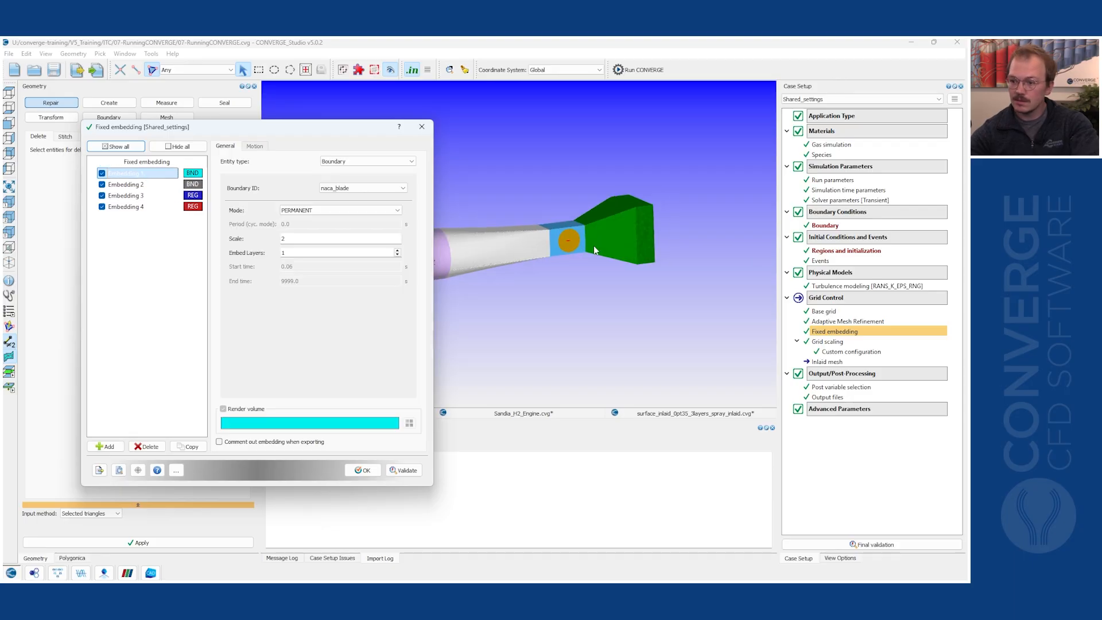
left_click_drag(621, 234, 435, 243)
scroll(499, 260, "up", 5)
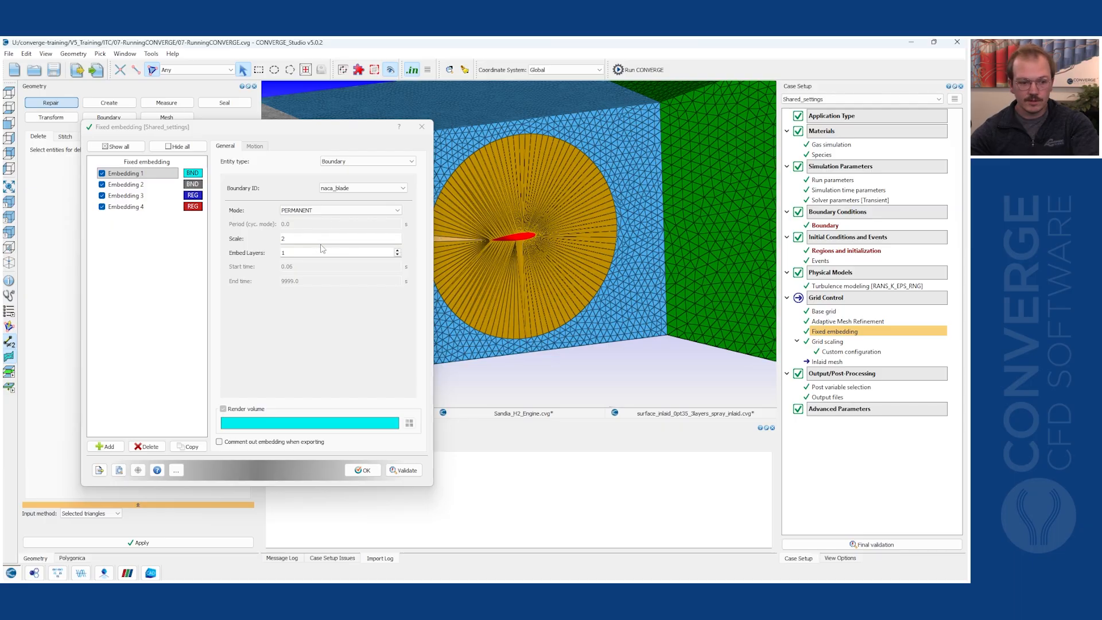
mouse_move(361, 236)
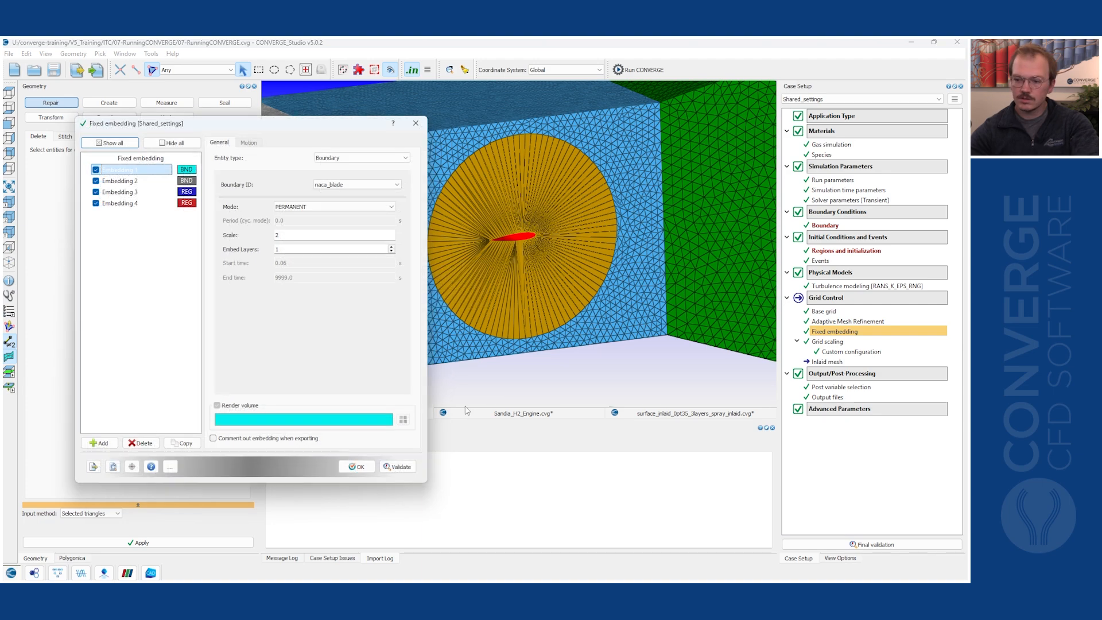
Switch to the Sandia_H2_Engine case and examine its cylinder and source sphere embeddings in the combustion chamber, then close the embedding settings
left_click(483, 415)
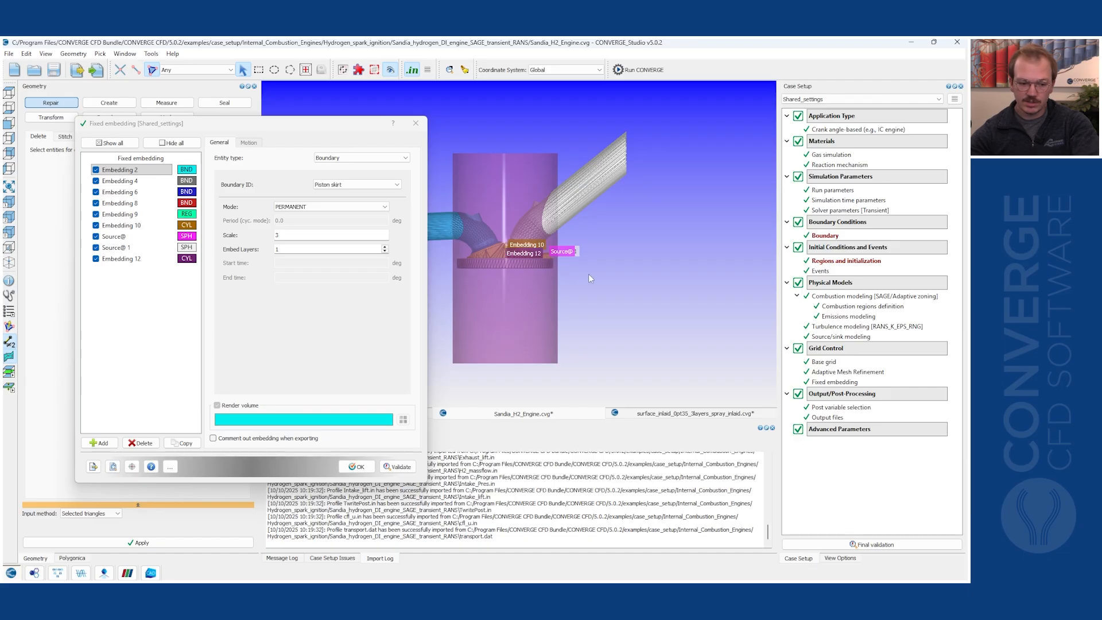
scroll(506, 263, "up", 5)
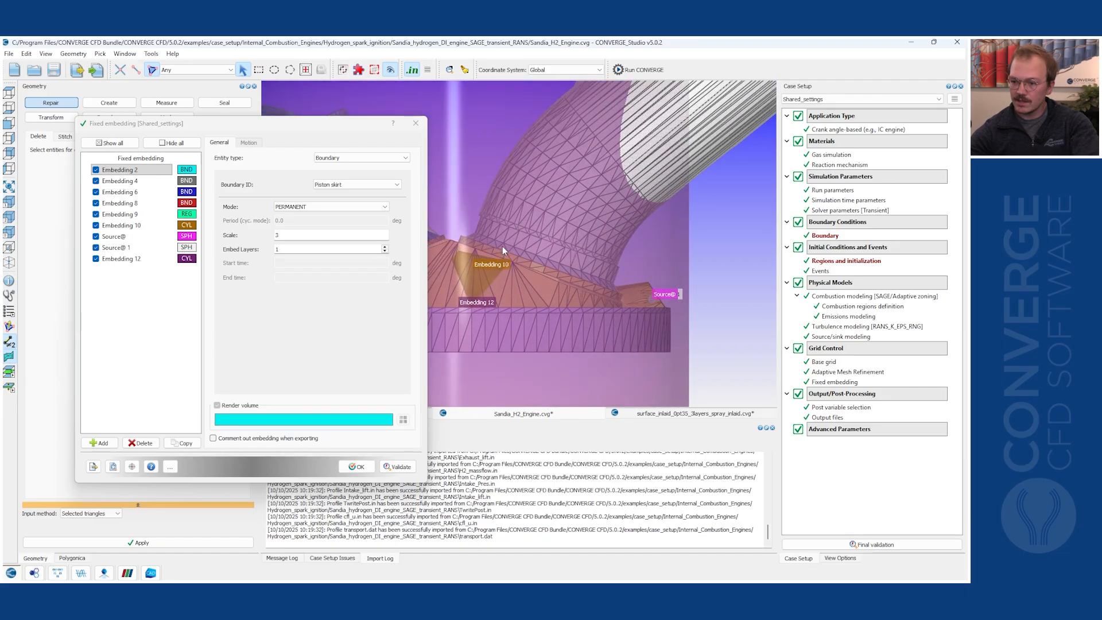
scroll(500, 252, "up", 2)
middle_click_drag(546, 260, 642, 258)
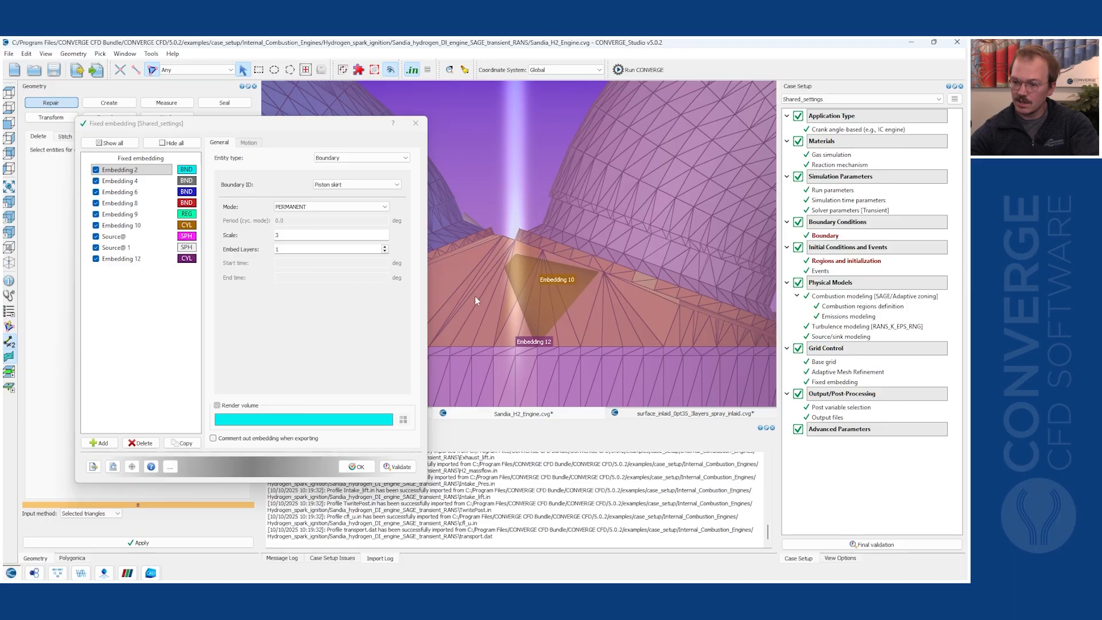
scroll(689, 324, "down", 1)
scroll(687, 322, "down", 3)
left_click_drag(683, 308, 624, 331)
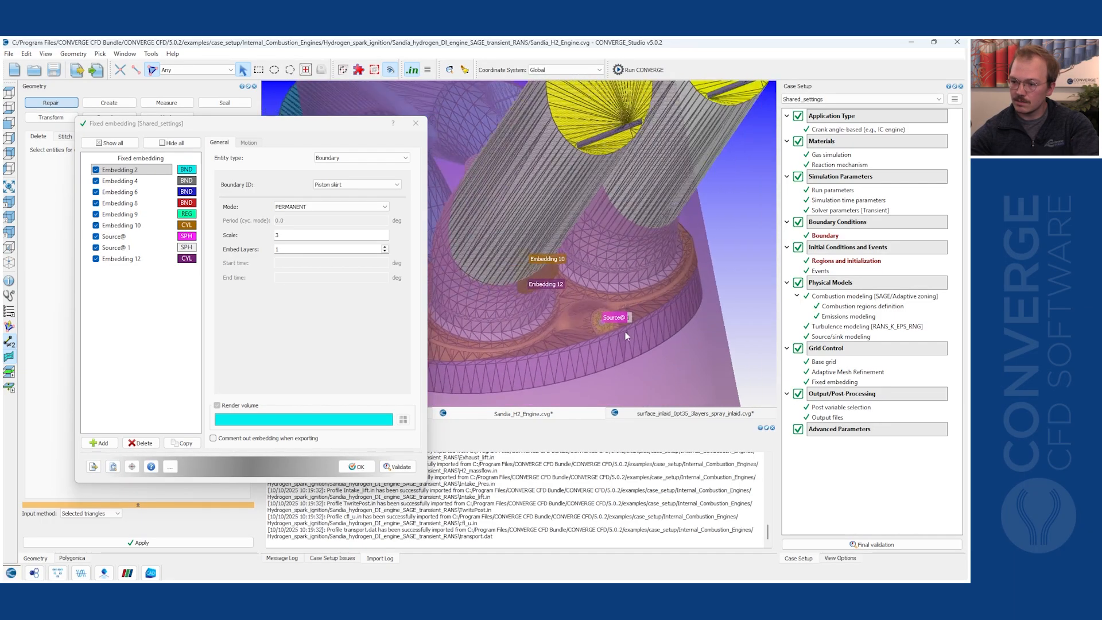
scroll(600, 330, "up", 4)
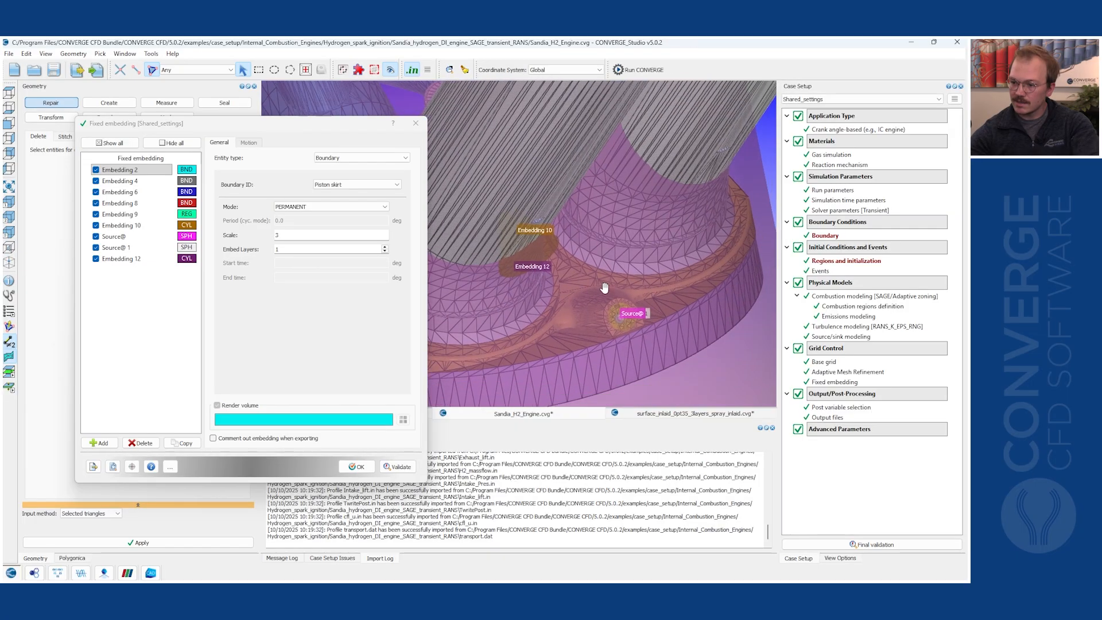
scroll(608, 313, "up", 2)
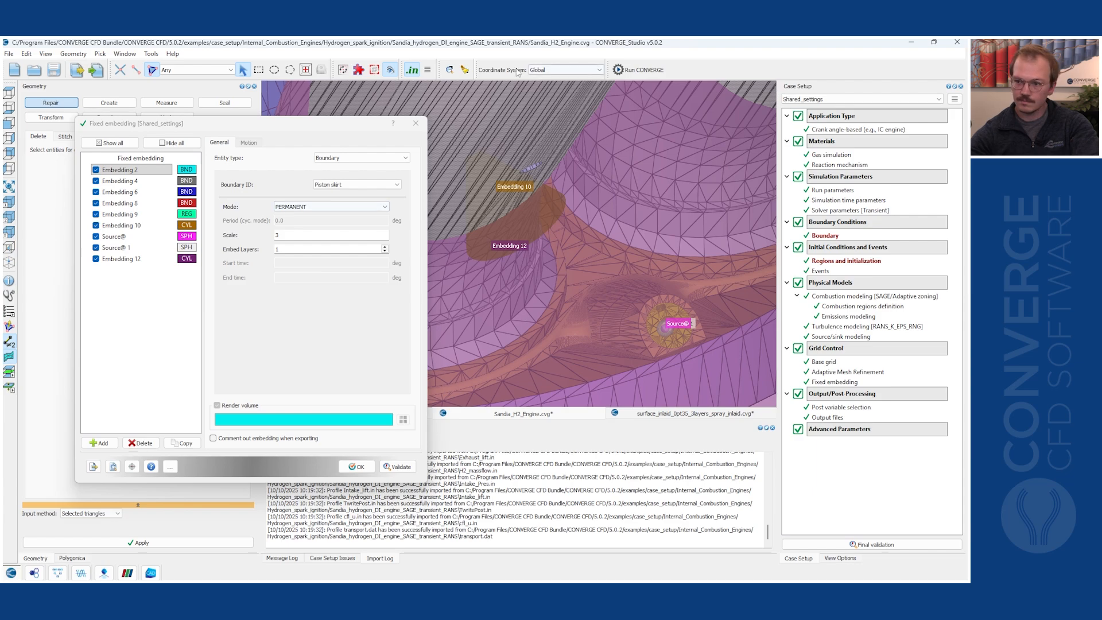
left_click(415, 123)
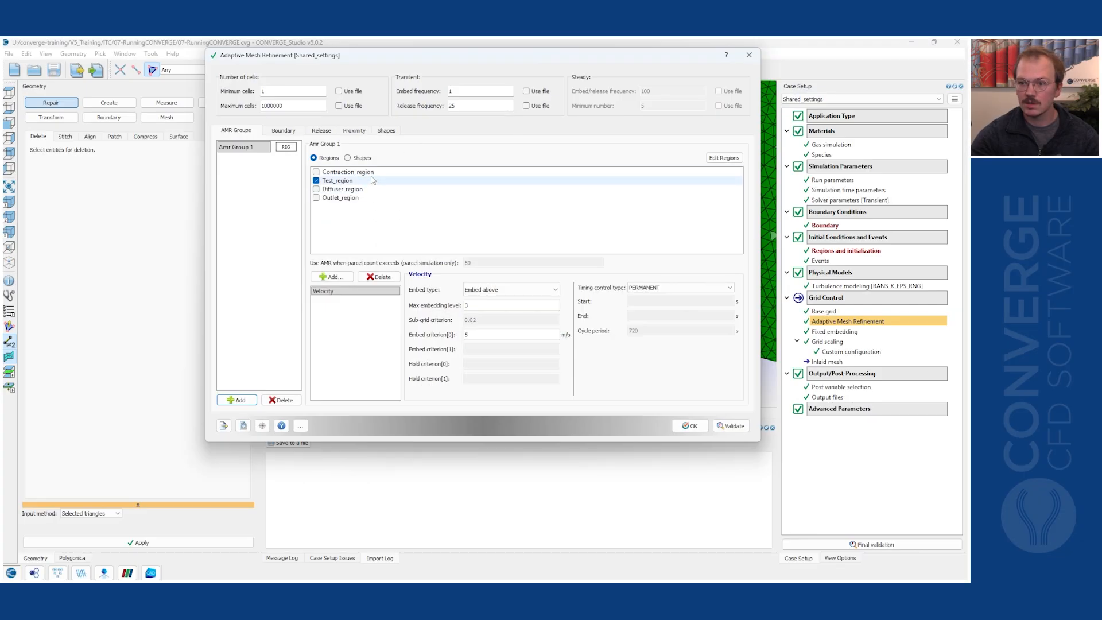
Define AMR Group 1 by shapes instead of regions and review the variable categories available for refinement
left_click(361, 159)
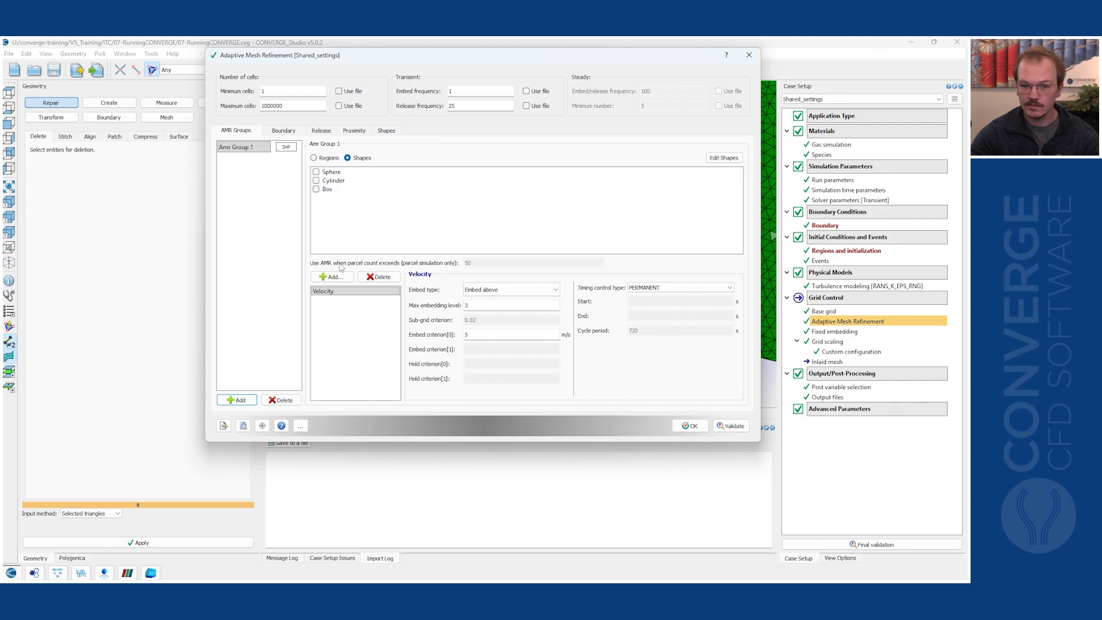
left_click(329, 278)
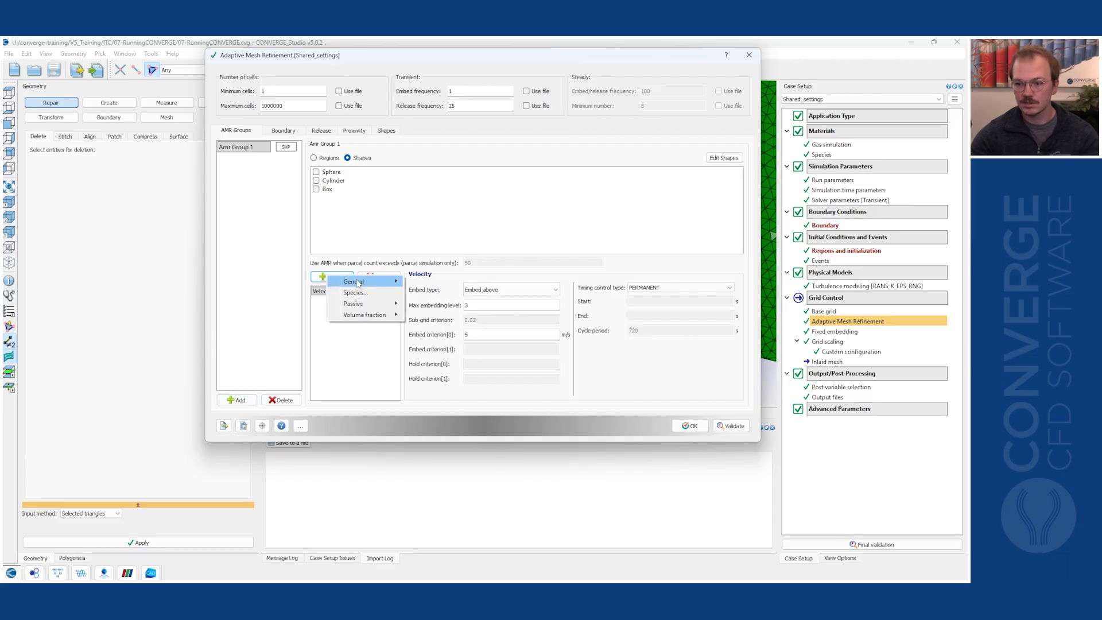
mouse_move(361, 281)
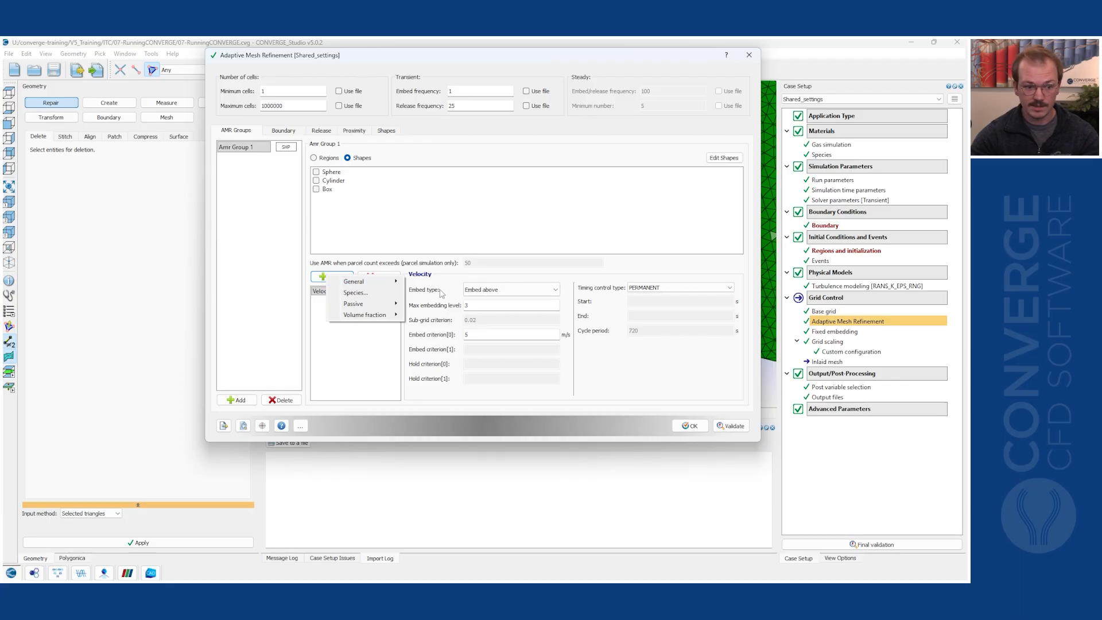
Set the velocity refinement's embed type to Sub-grid scale (SGS) and keep its timing control type as PERMANENT
left_click(496, 290)
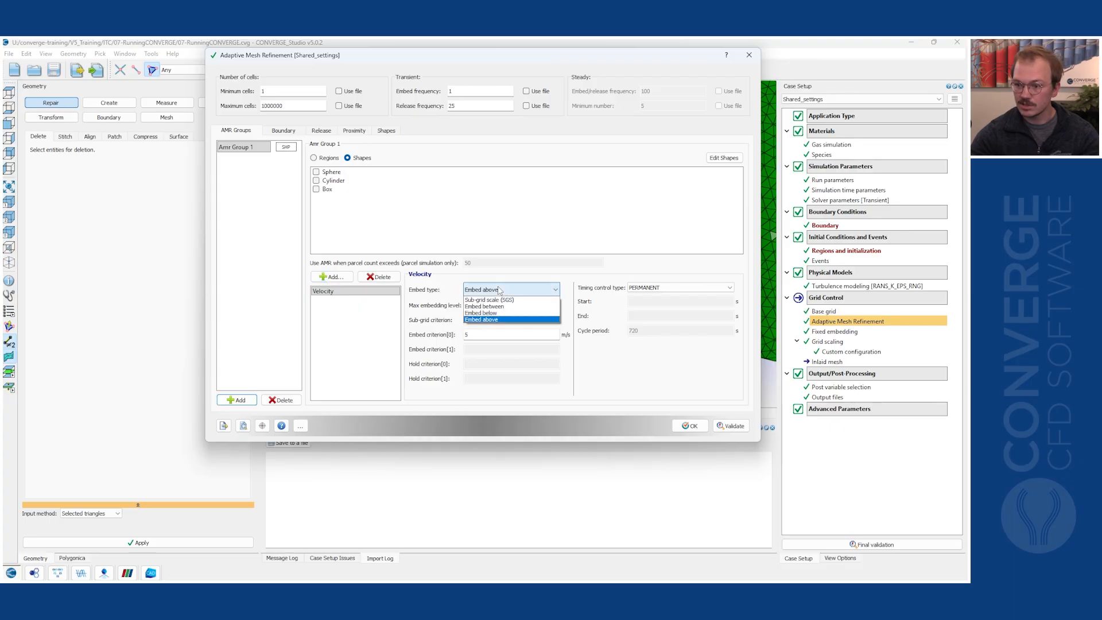
left_click(503, 320)
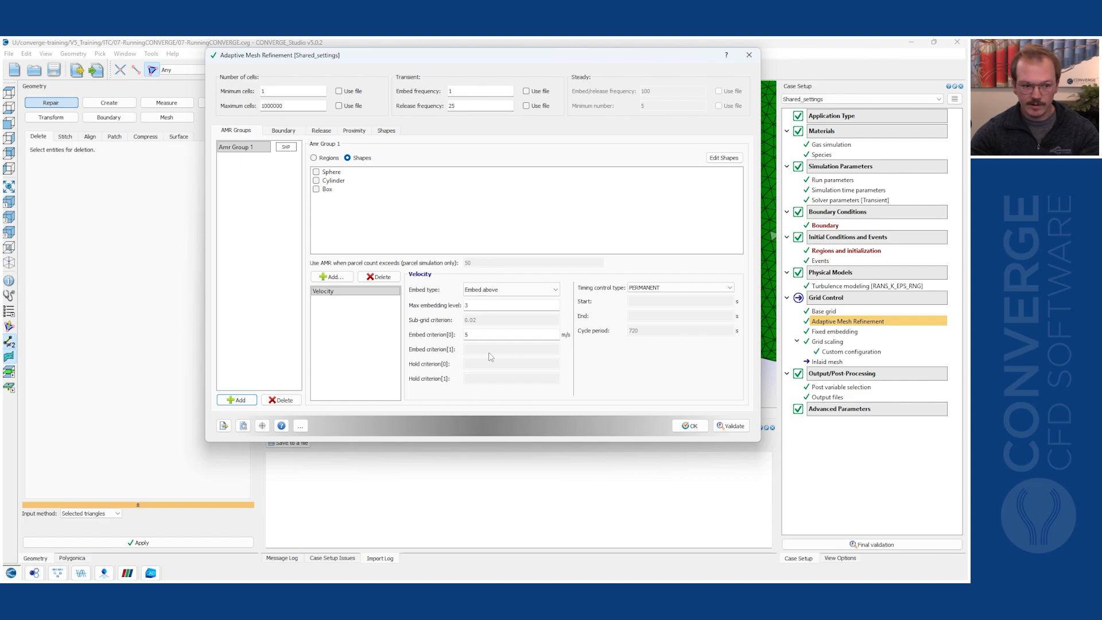
left_click(493, 290)
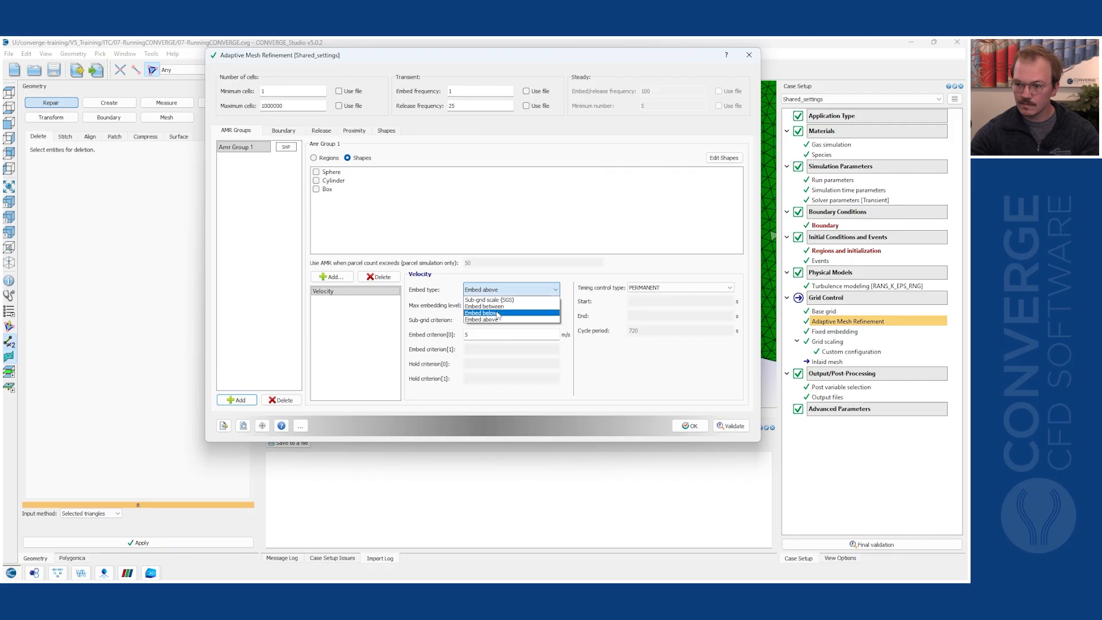
left_click(496, 300)
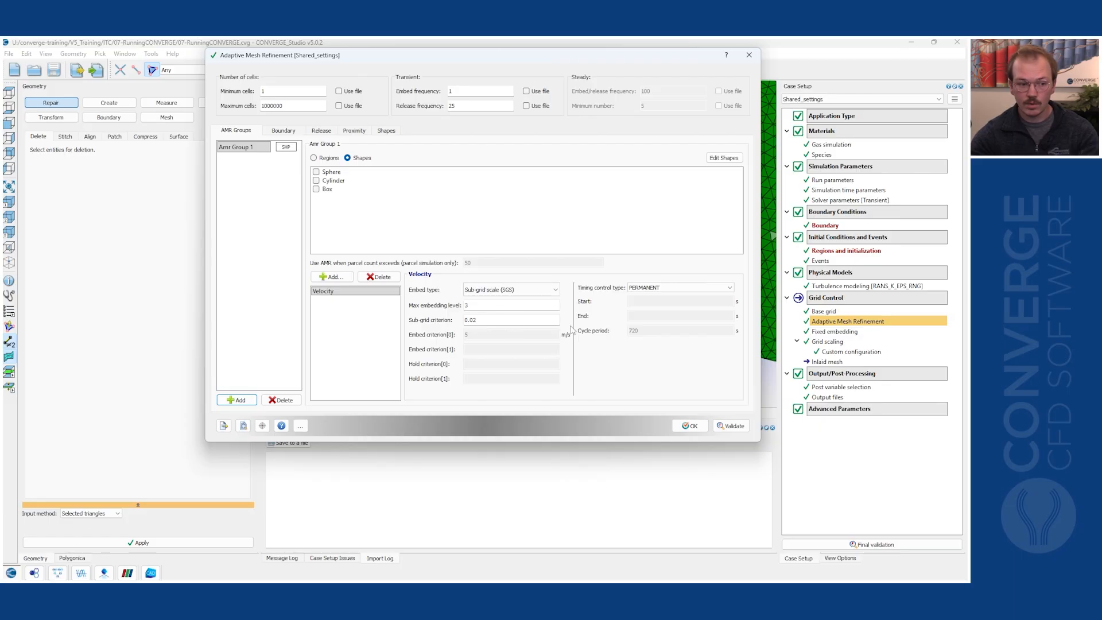
left_click(635, 288)
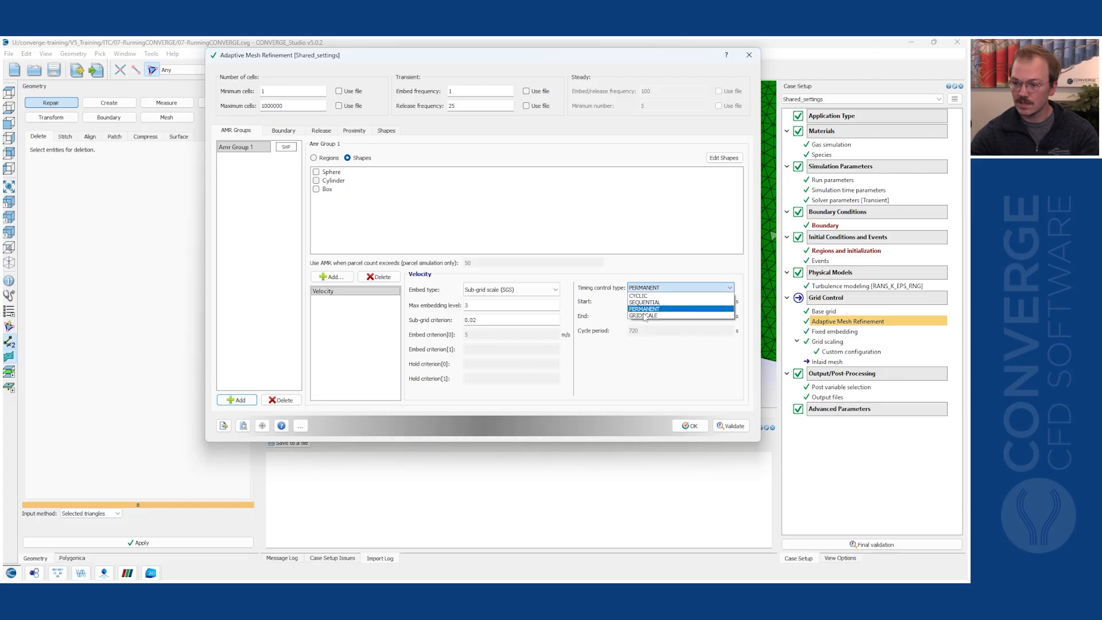
left_click(643, 309)
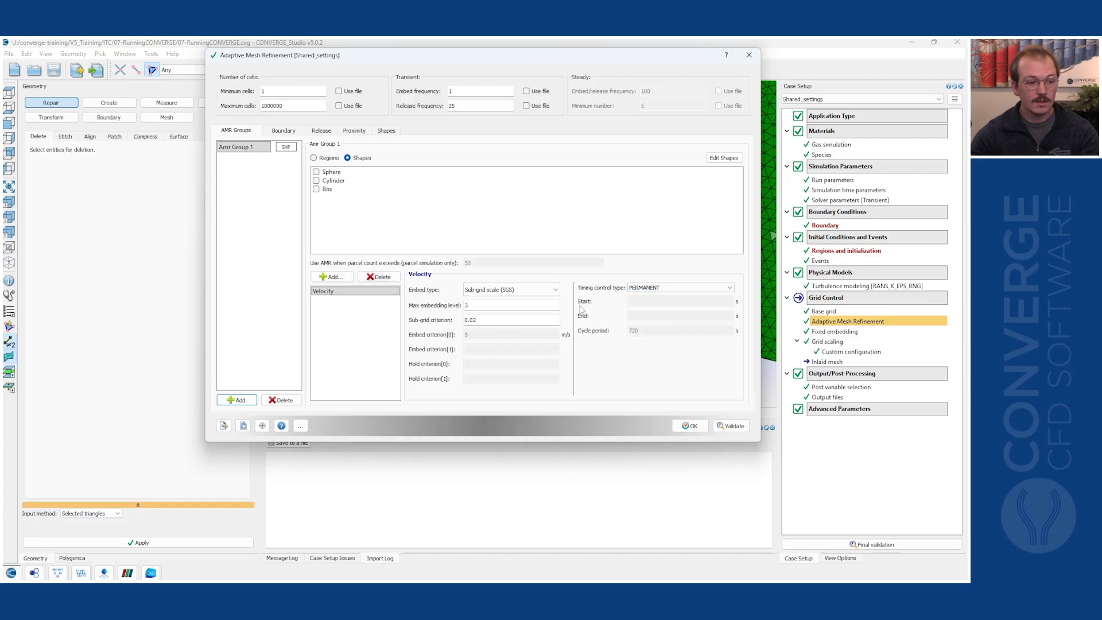